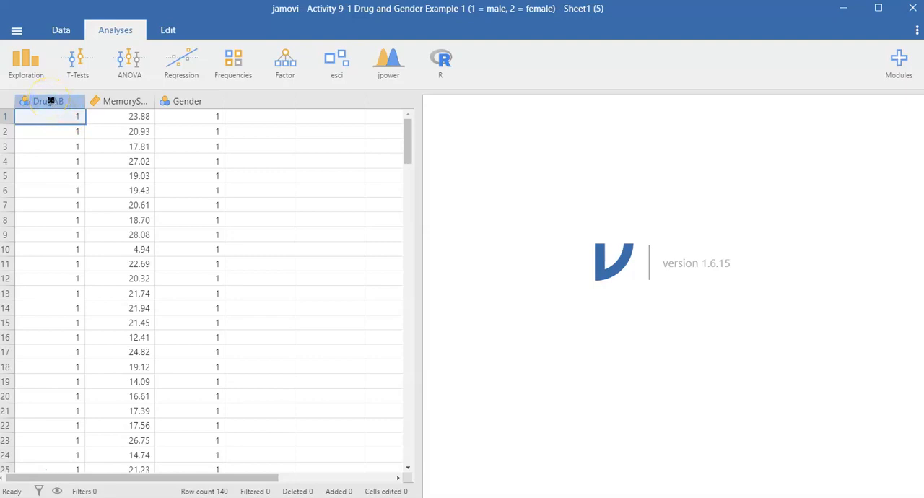
Label the levels of the DrugAB variable as A for 1 and B for 2.
double_click(51, 101)
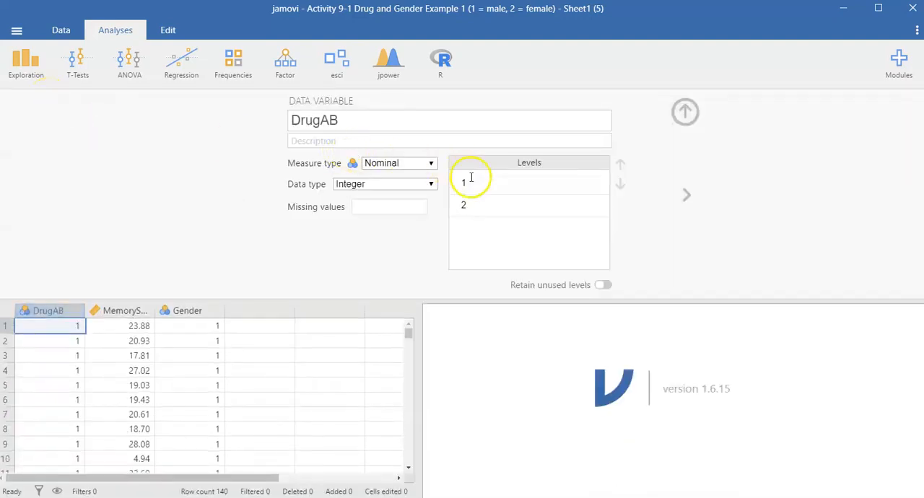
click(472, 180)
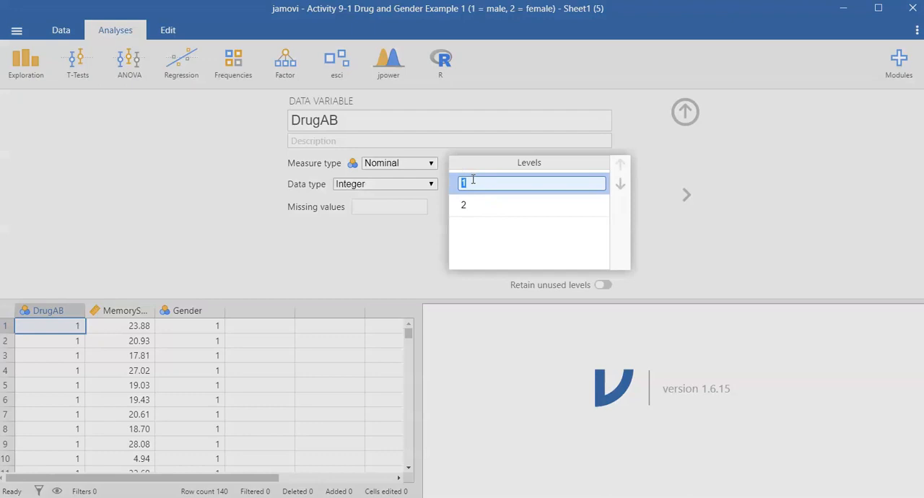
click(480, 205)
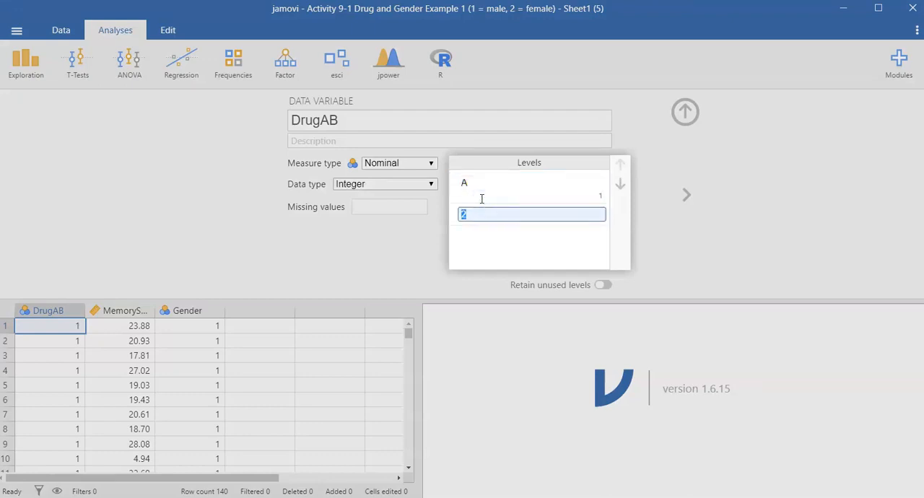
text(B)
click(481, 199)
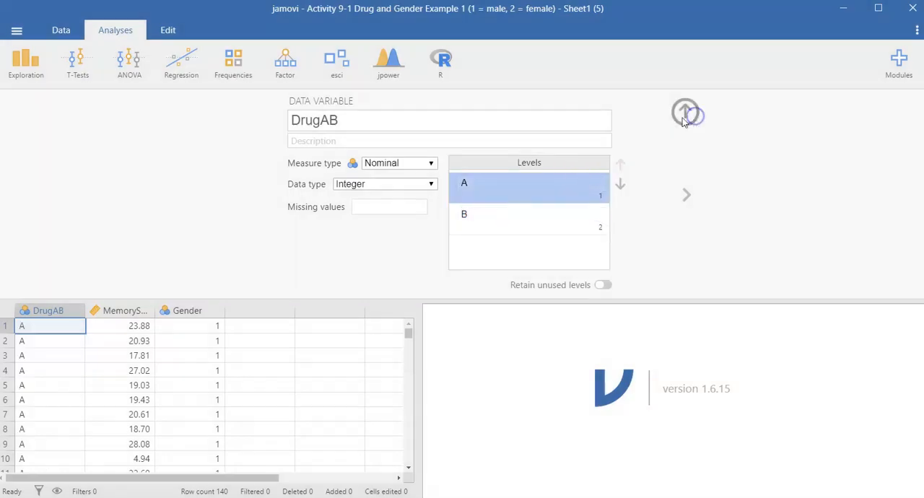
Label the levels of the Gender variable as male for 1 and female for 2, and close the variable editor.
click(186, 311)
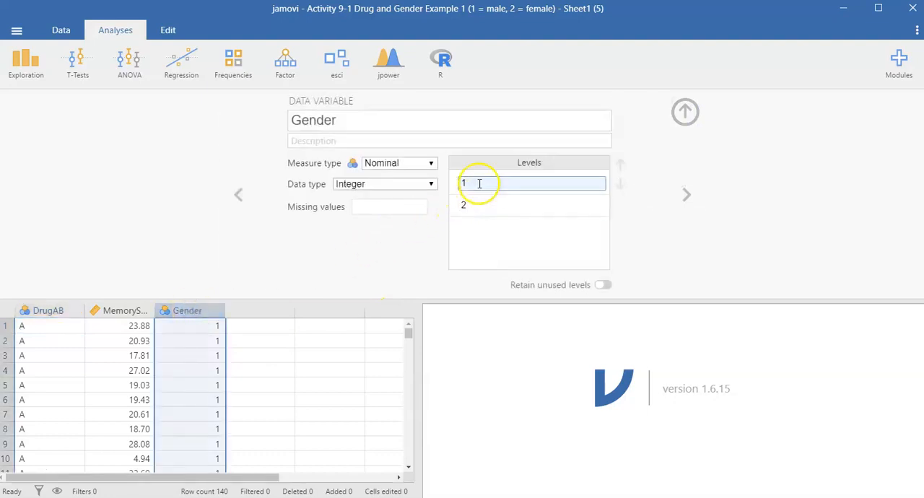
click(479, 184)
text(male)
click(473, 206)
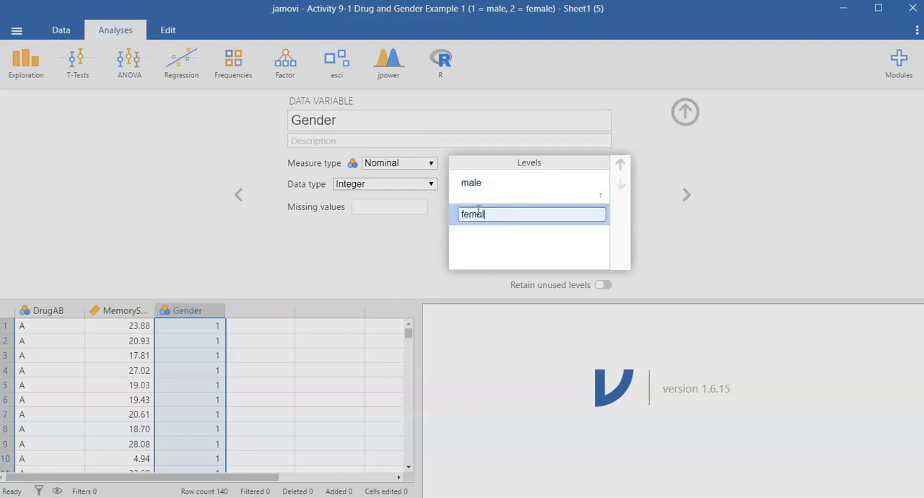
text(female)
click(587, 164)
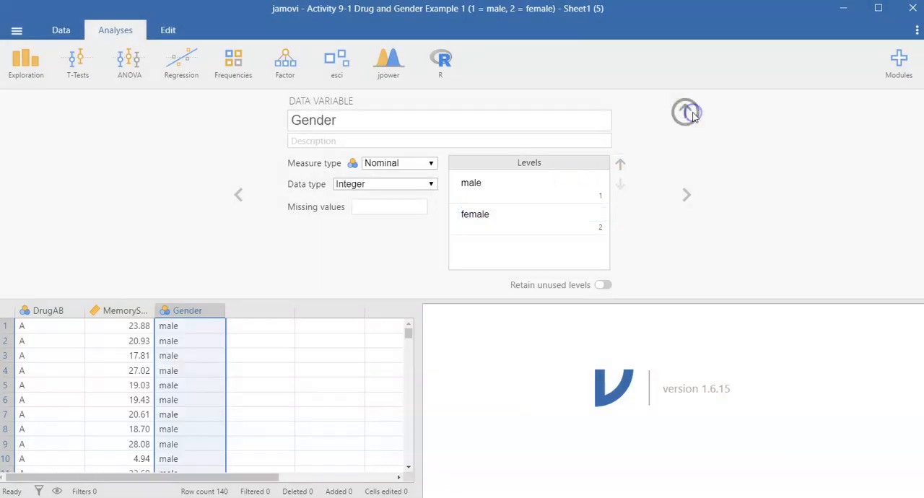
click(689, 114)
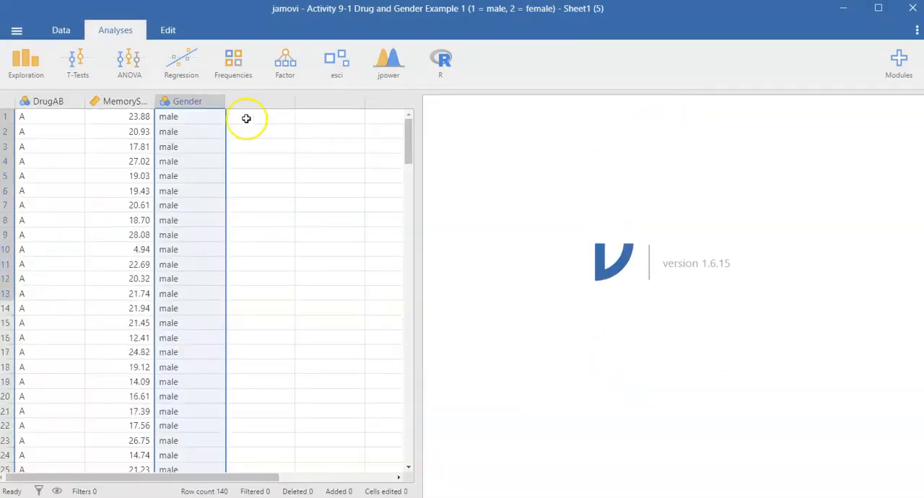
Start a factorial ANOVA with MemoryScore as the dependent variable.
click(122, 78)
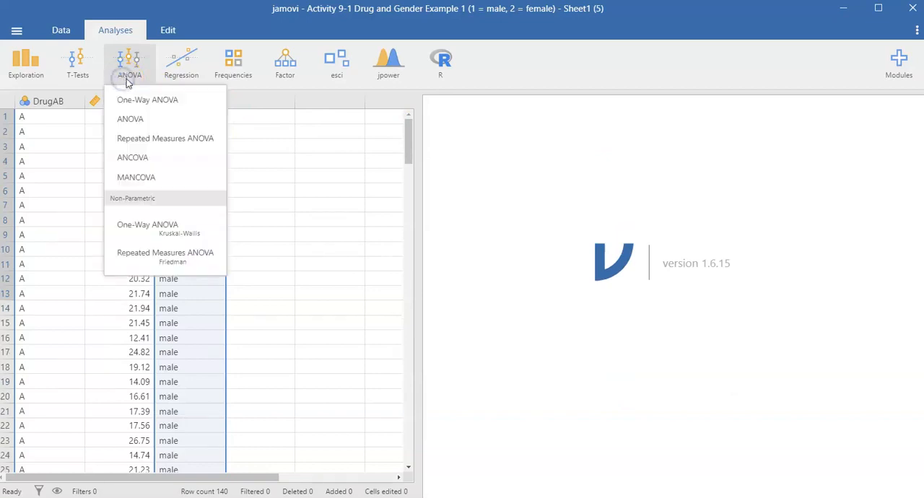
click(143, 123)
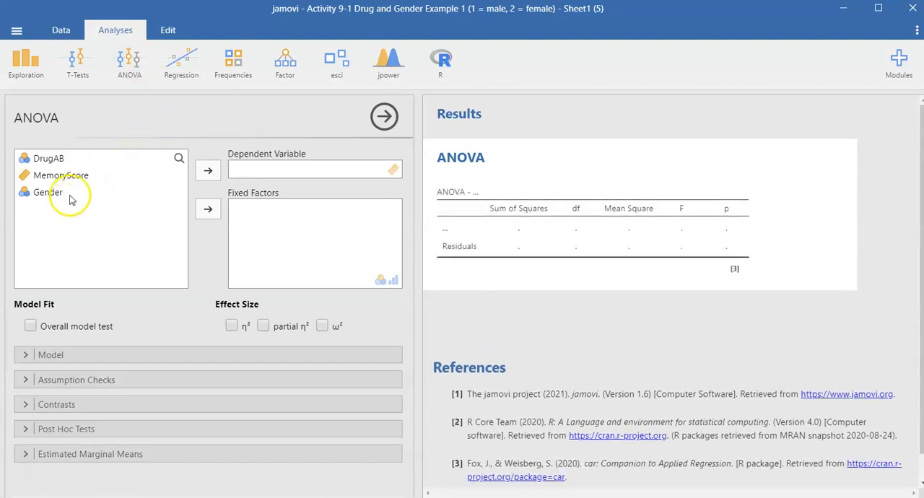
click(69, 178)
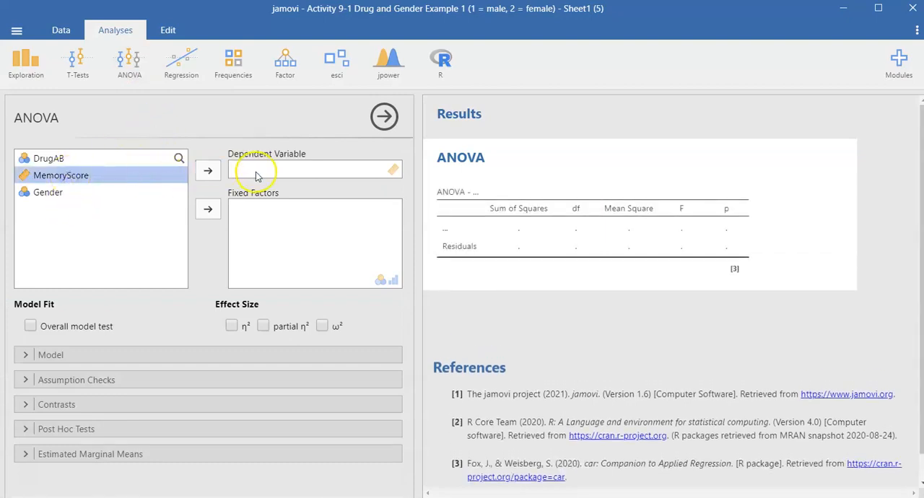
click(212, 172)
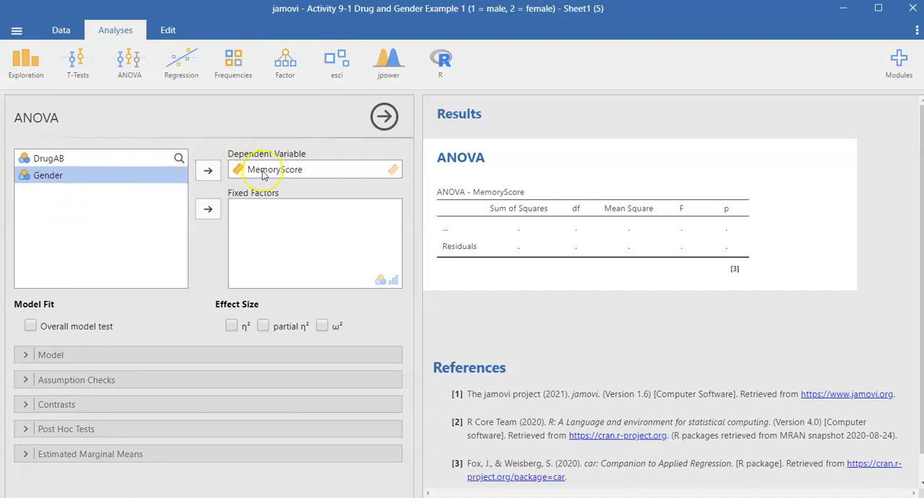
Assign DrugAB and Gender as the fixed factors and include the ω² effect size.
click(83, 160)
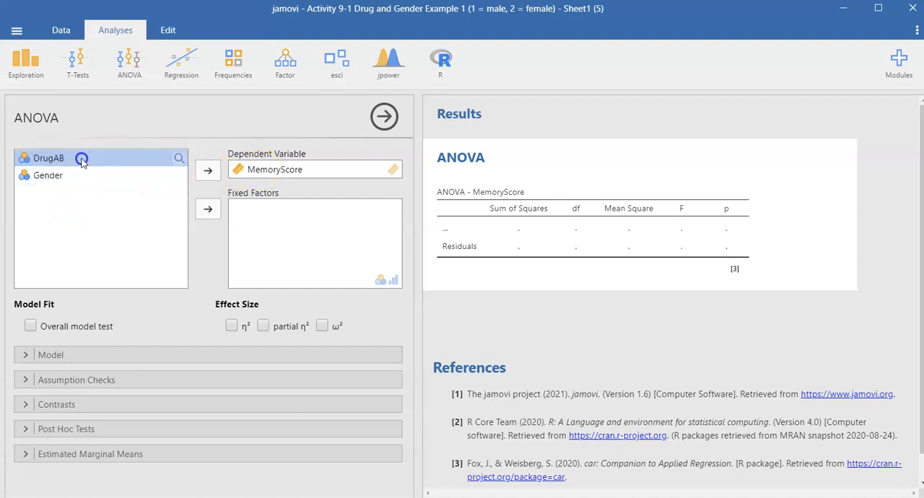
click(207, 210)
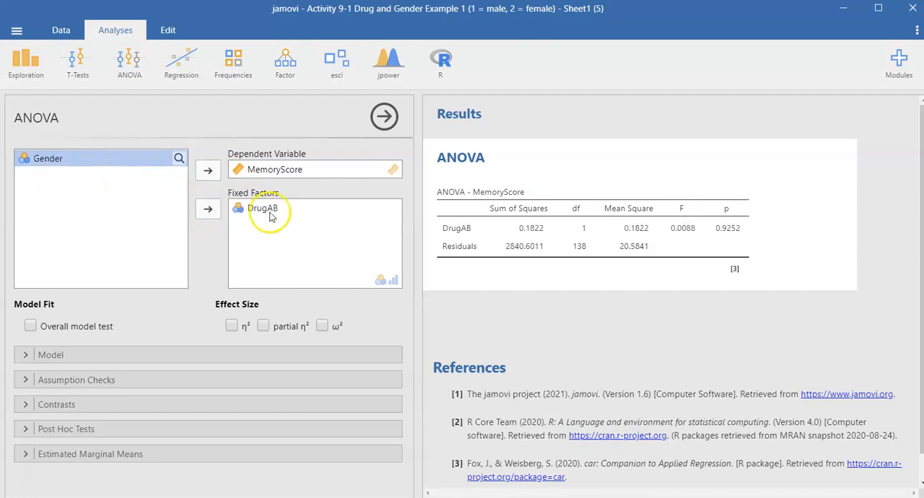
click(208, 213)
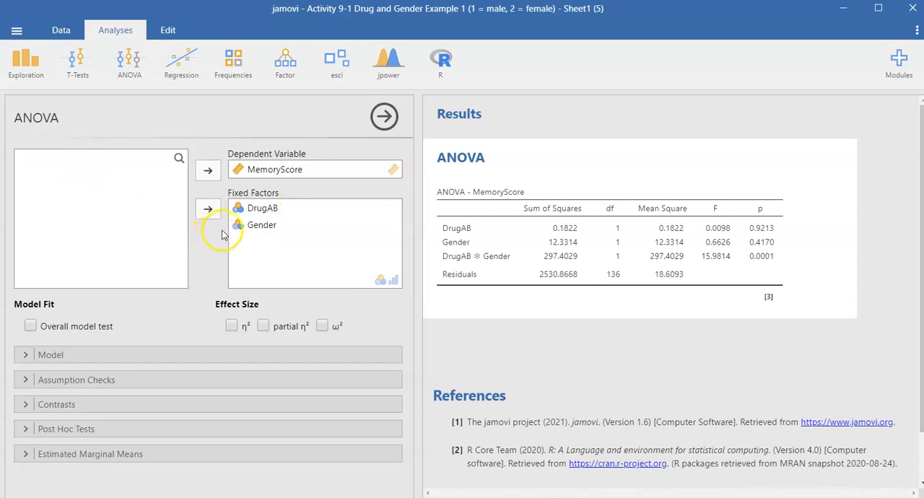
click(322, 327)
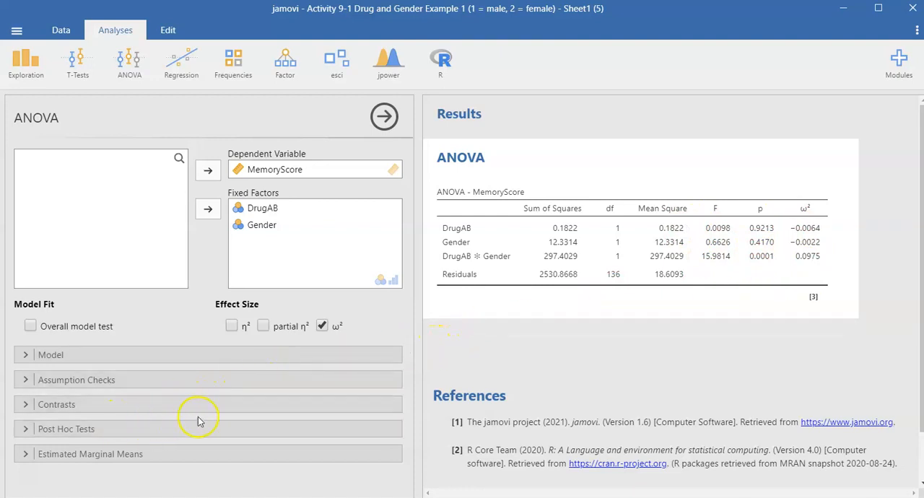
Request post hoc tests for DrugAB, Gender and the DrugAB ✻ Gender interaction.
click(81, 431)
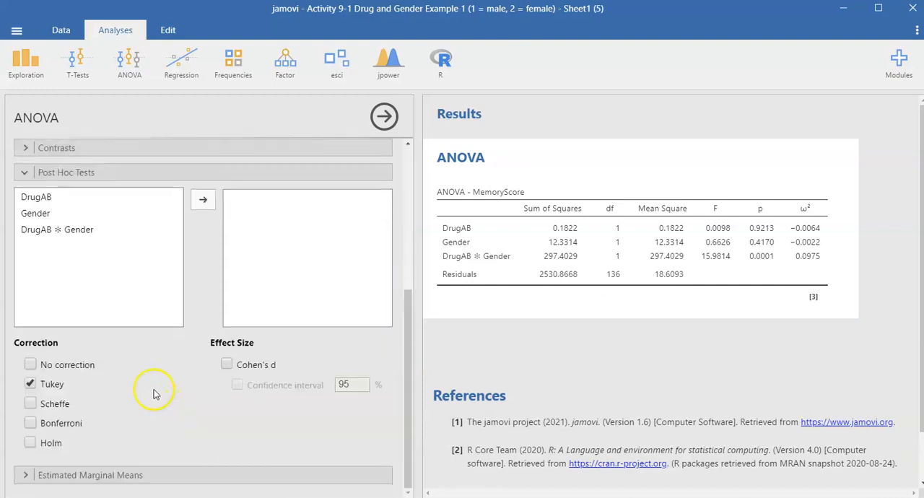
click(71, 201)
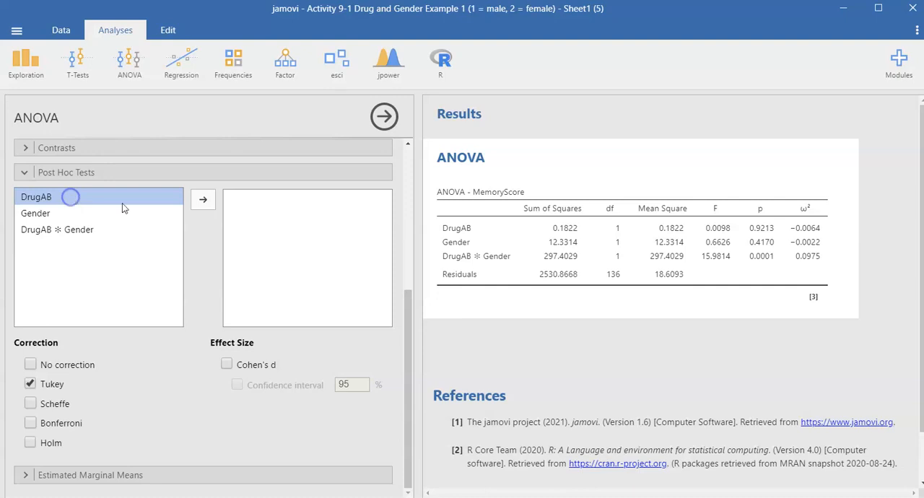
click(203, 200)
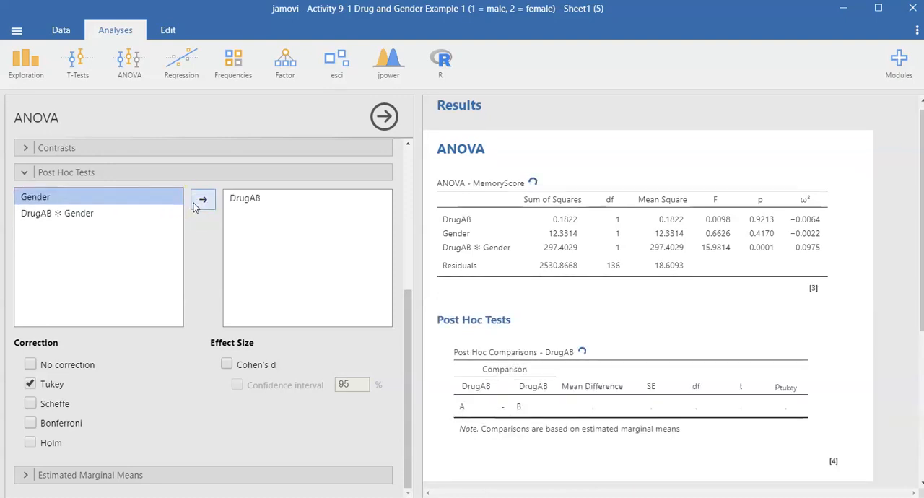
click(193, 203)
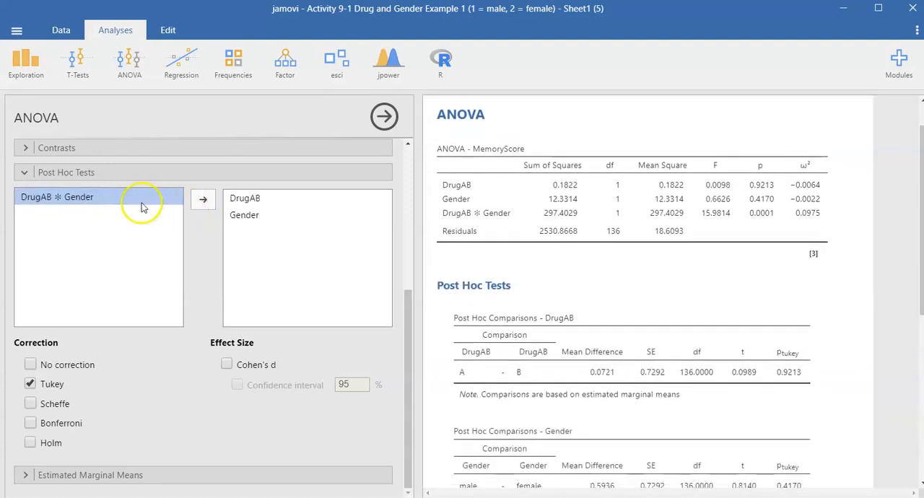
click(203, 200)
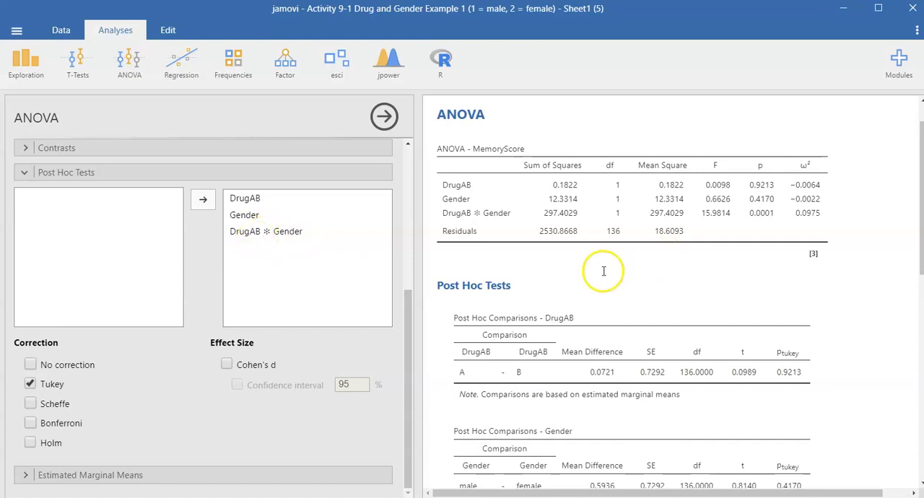
Add Cohen's d with its confidence interval to the post hoc tests, and replace the Tukey correction with no correction.
scroll(627, 320, down, 3)
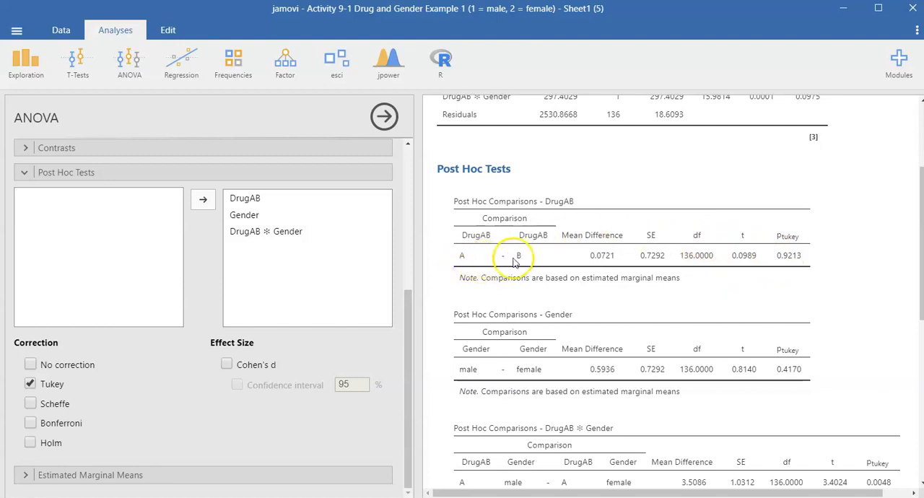
scroll(653, 367, down, 3)
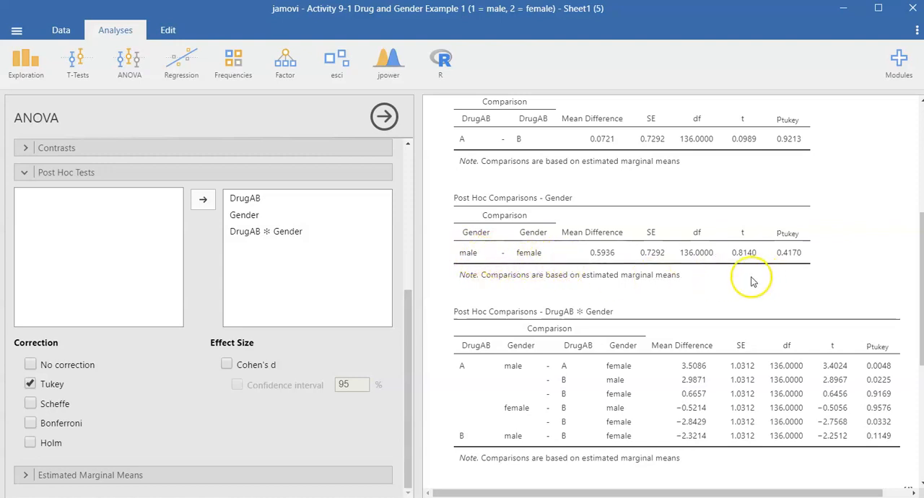
click(226, 365)
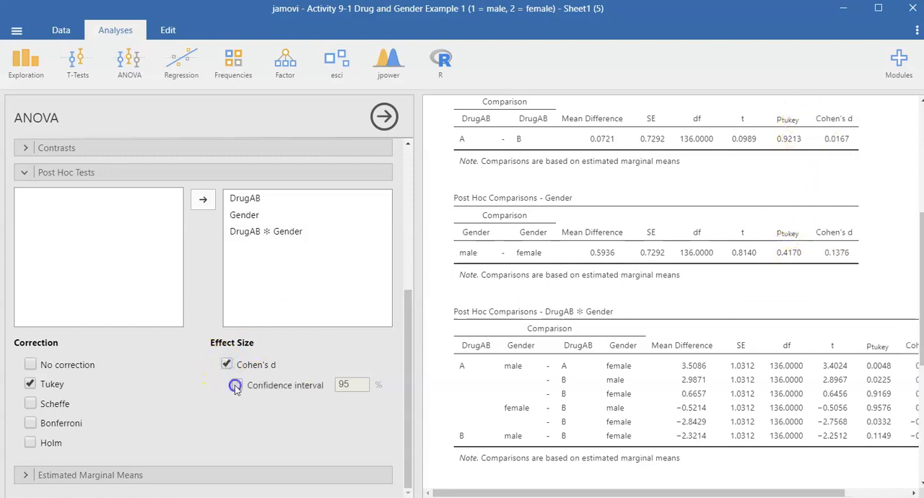
click(237, 385)
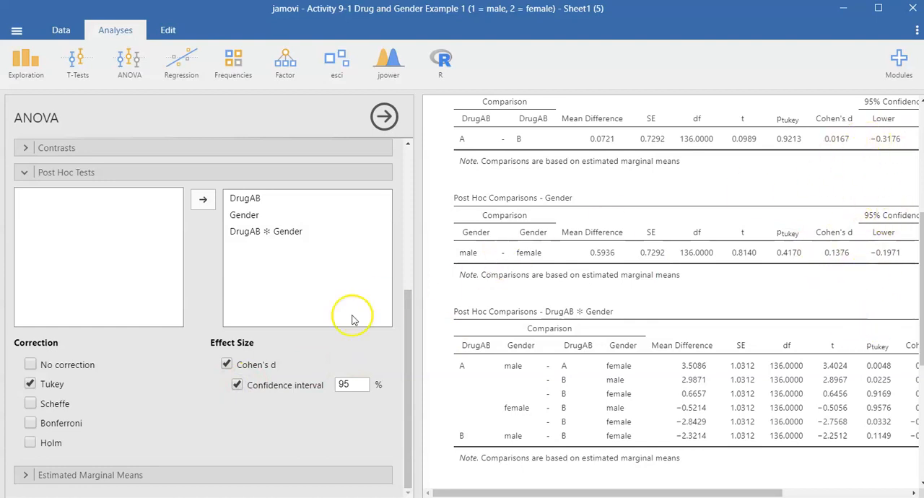
click(31, 386)
click(30, 365)
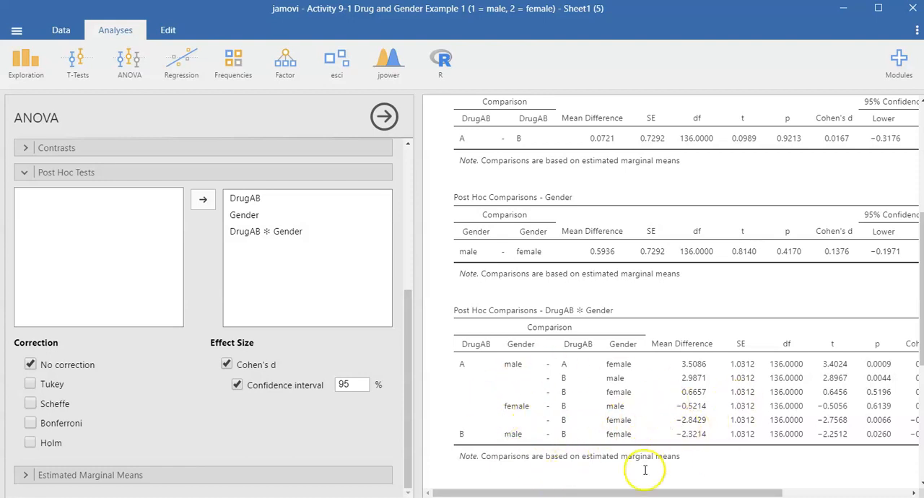
Widen the results area to examine the full post hoc comparison tables, and return to the ANOVA options.
scroll(653, 412, down, 1)
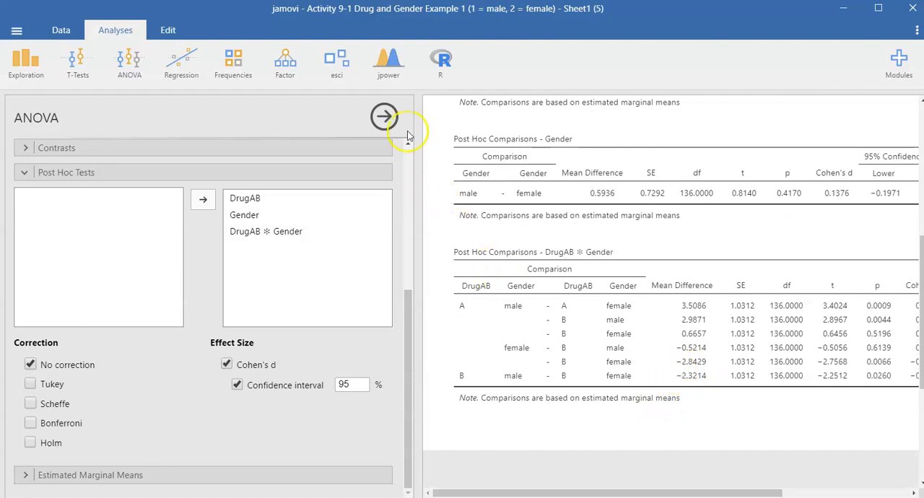
click(388, 120)
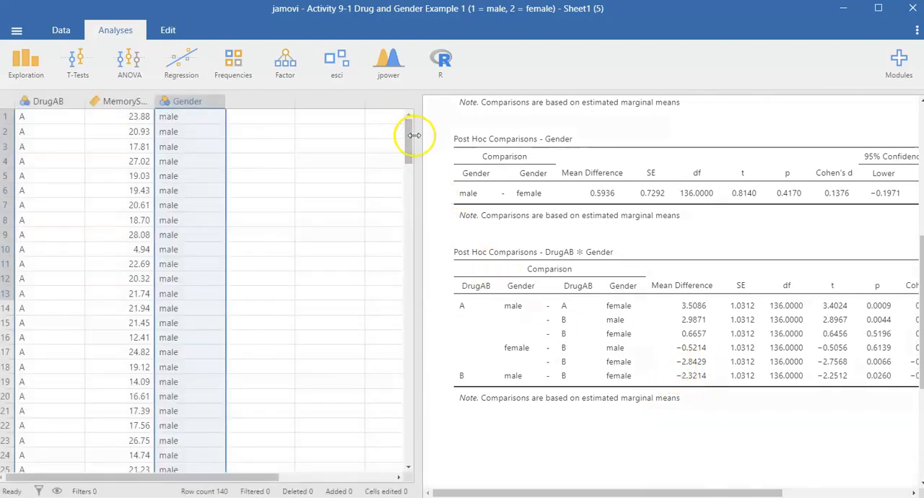
drag(121, 117, 99, 113)
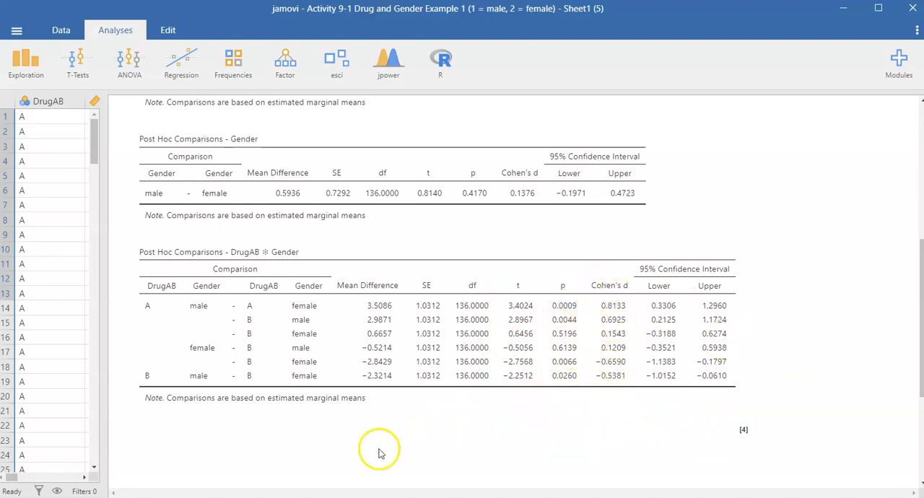
click(244, 195)
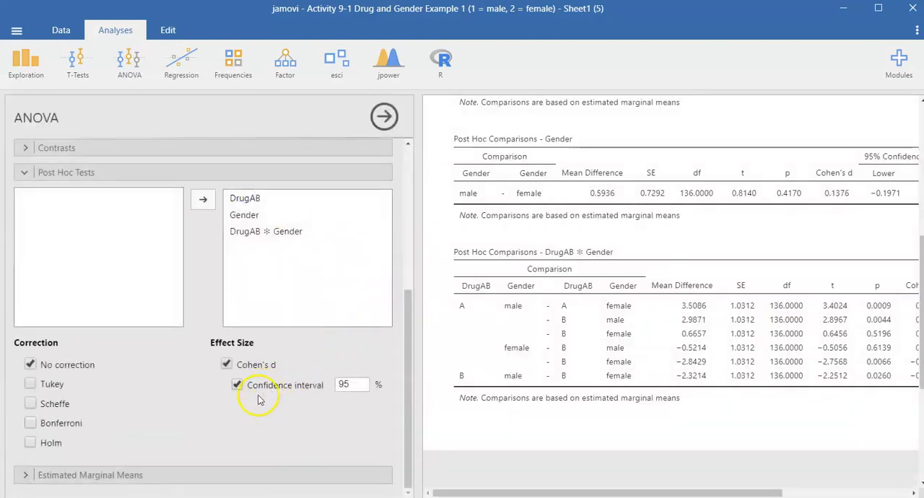
Plot the estimated marginal means with DrugAB as Term 1.
click(139, 477)
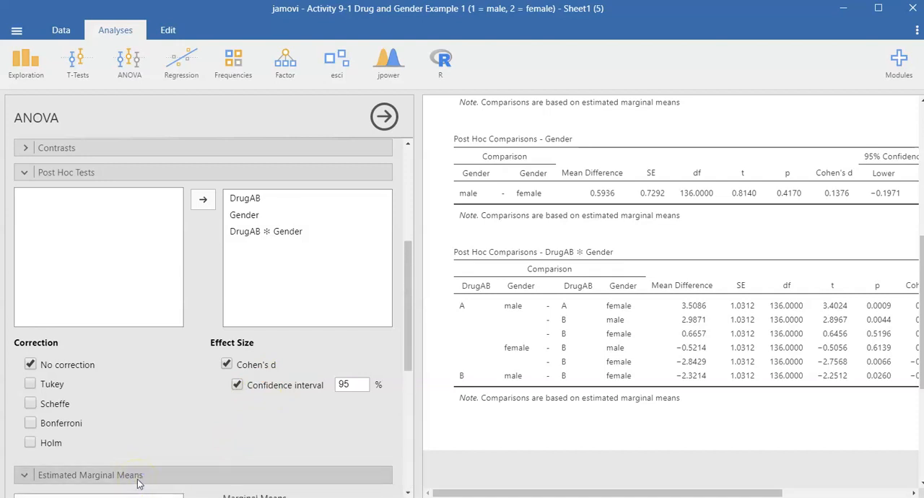
scroll(172, 455, down, 1)
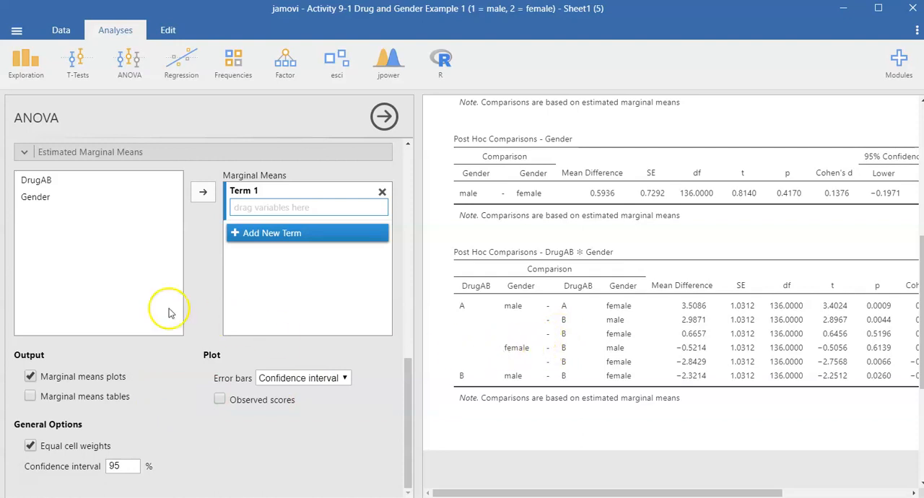
click(36, 186)
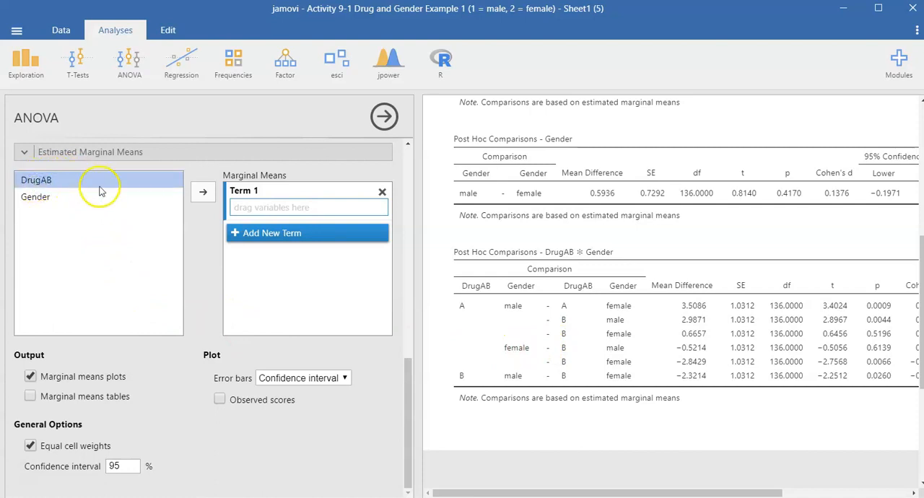
click(214, 193)
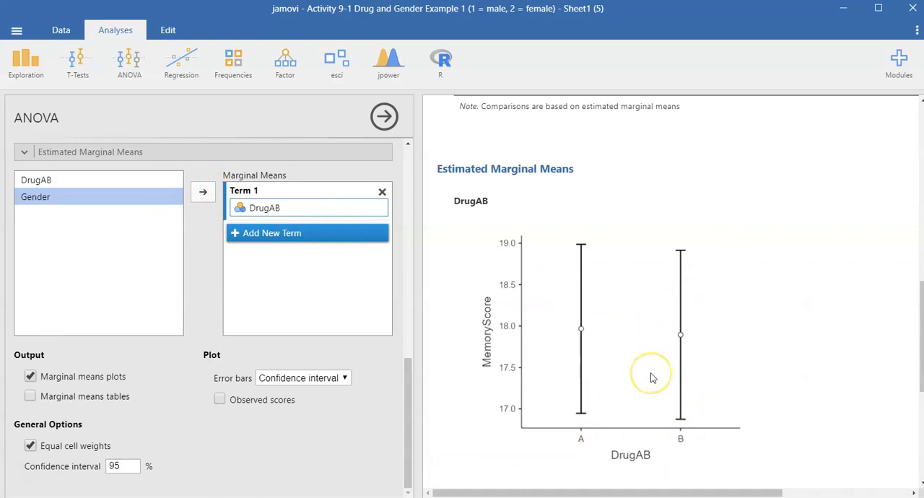
Add Gender as Term 2 of the estimated marginal means and view its plot in the results.
click(305, 233)
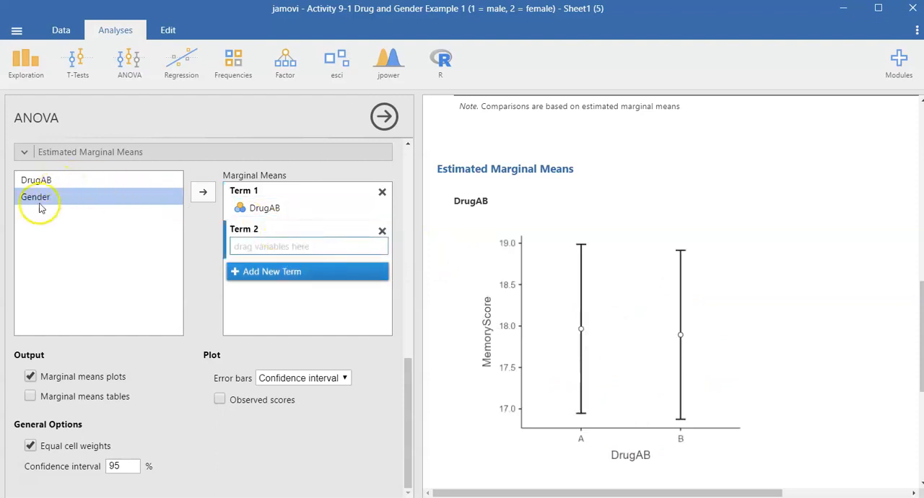
click(204, 192)
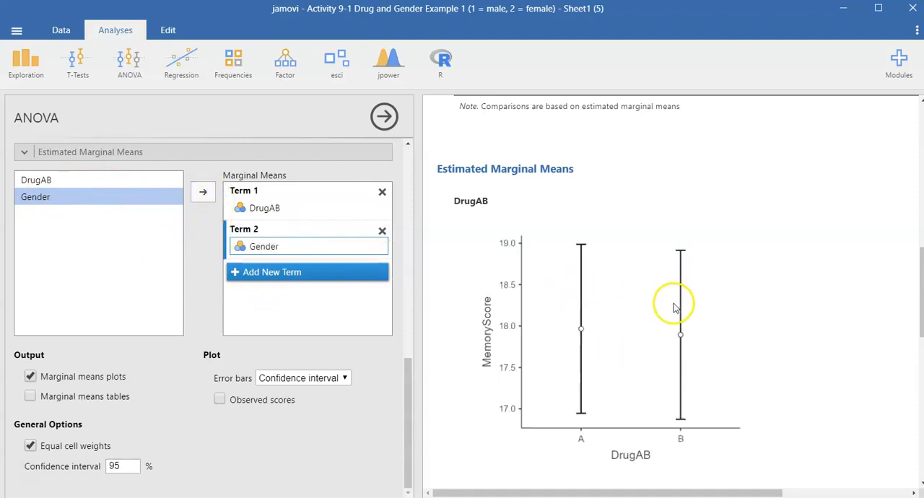
scroll(691, 362, down, 5)
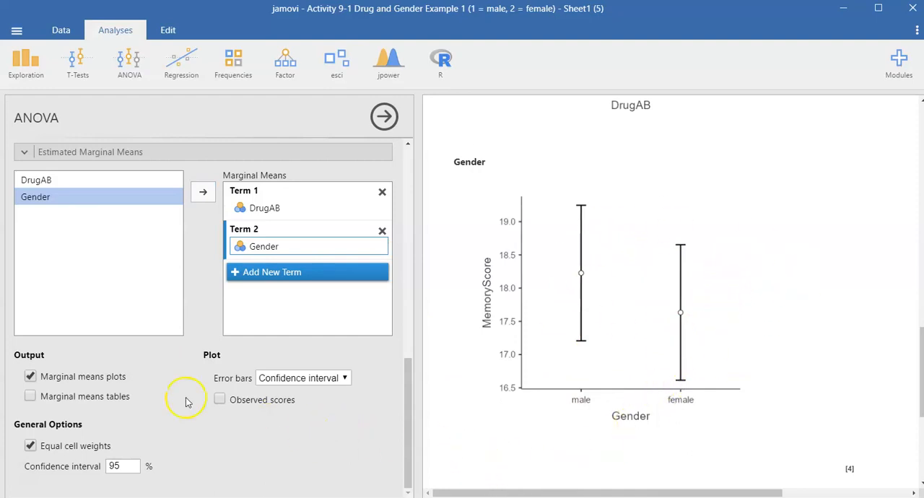
Add a Term 3 combining DrugAB and Gender to the marginal means, and view the interaction plot.
click(64, 180)
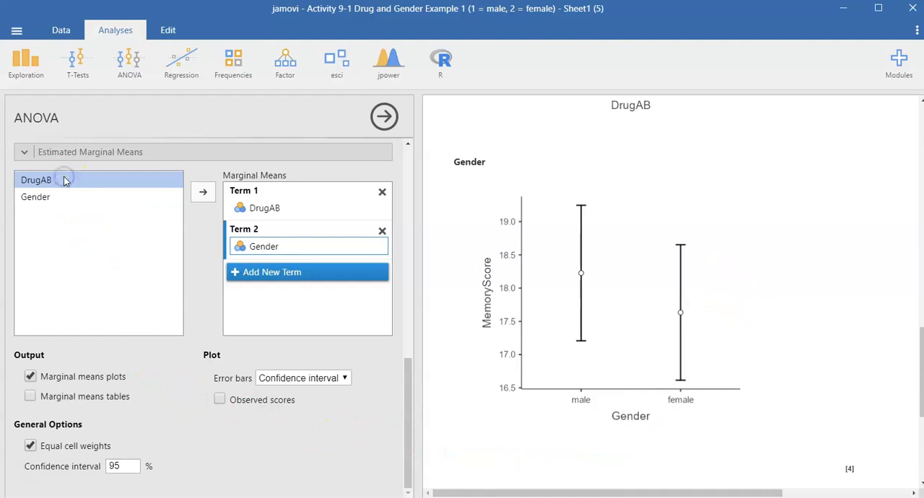
click(289, 272)
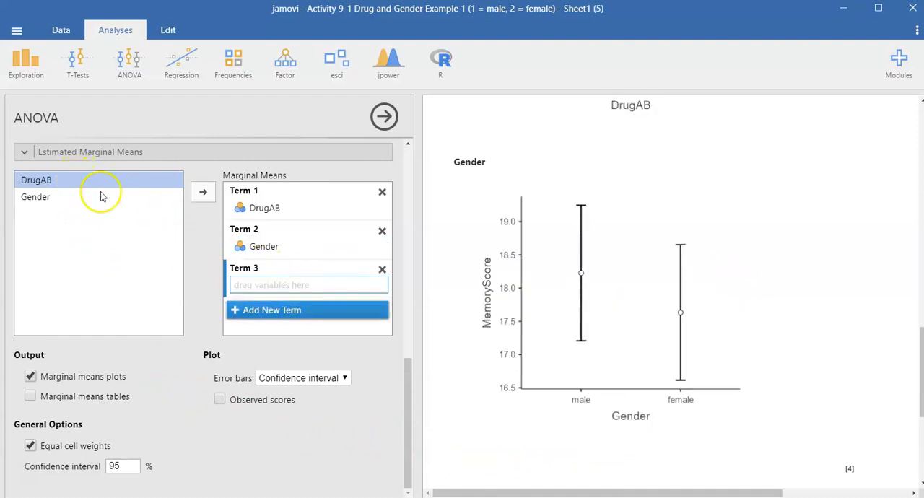
click(203, 192)
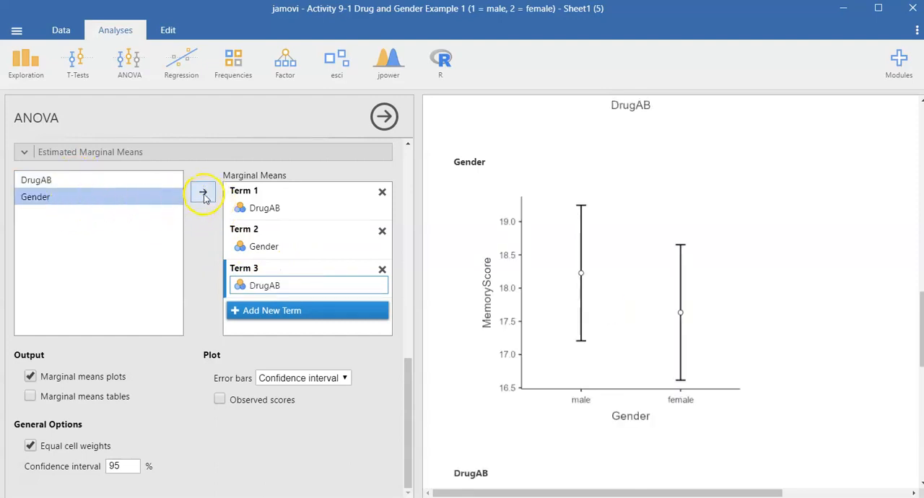
click(204, 195)
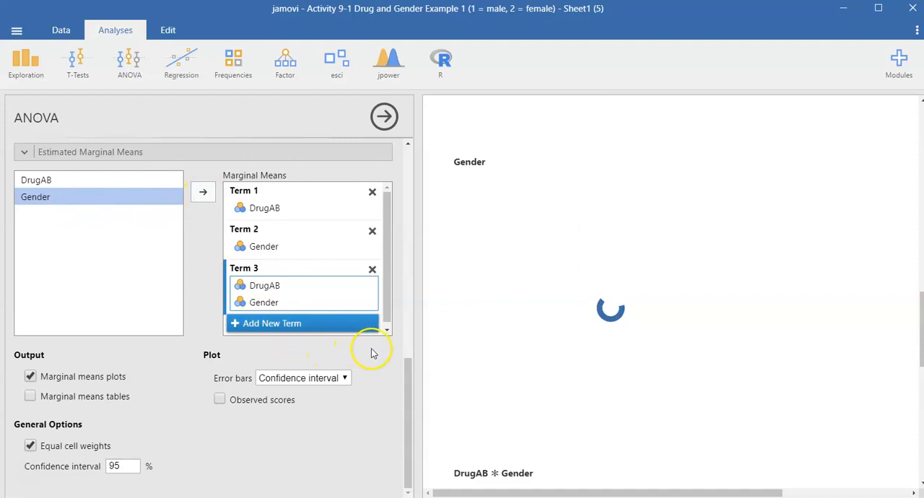
scroll(607, 370, down, 6)
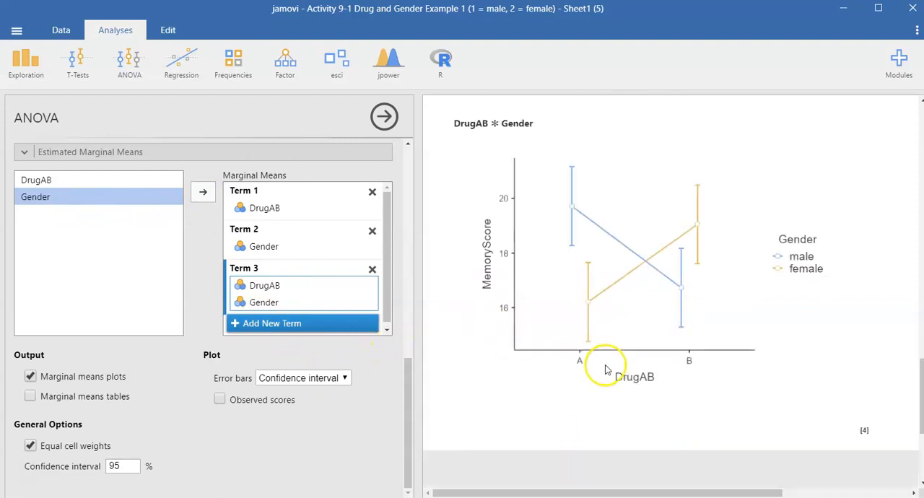